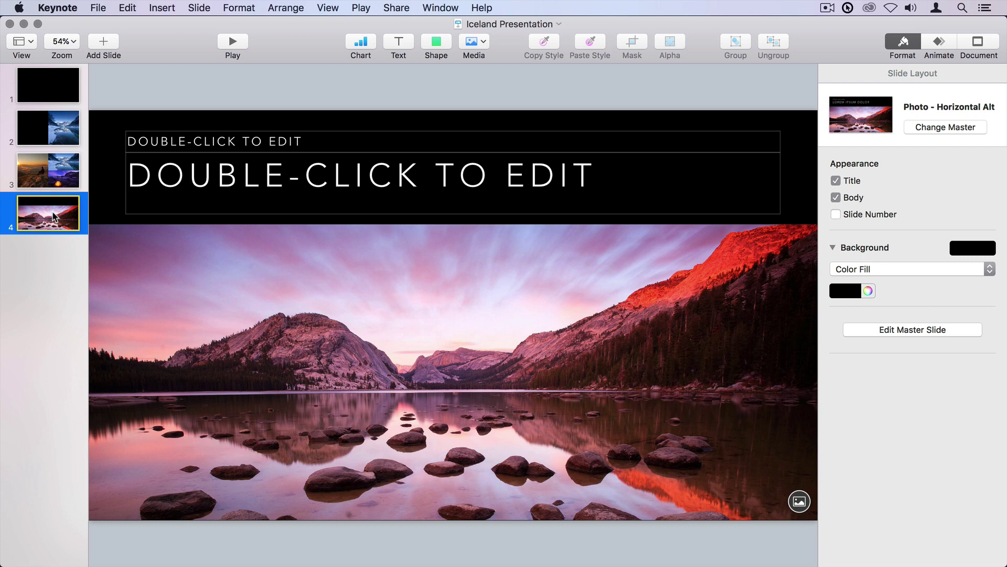
Drag the blooming lupine flowers photo from Finder's Iceland Adobe Stock folder over slide 4's photo.
key("super+Tab")
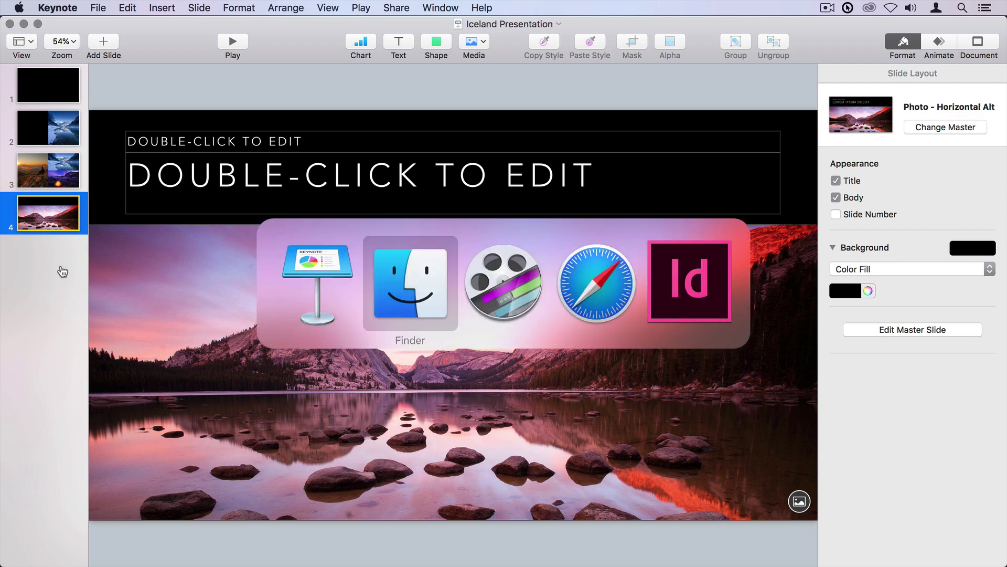
key("super+shift+Tab")
key("super+Tab")
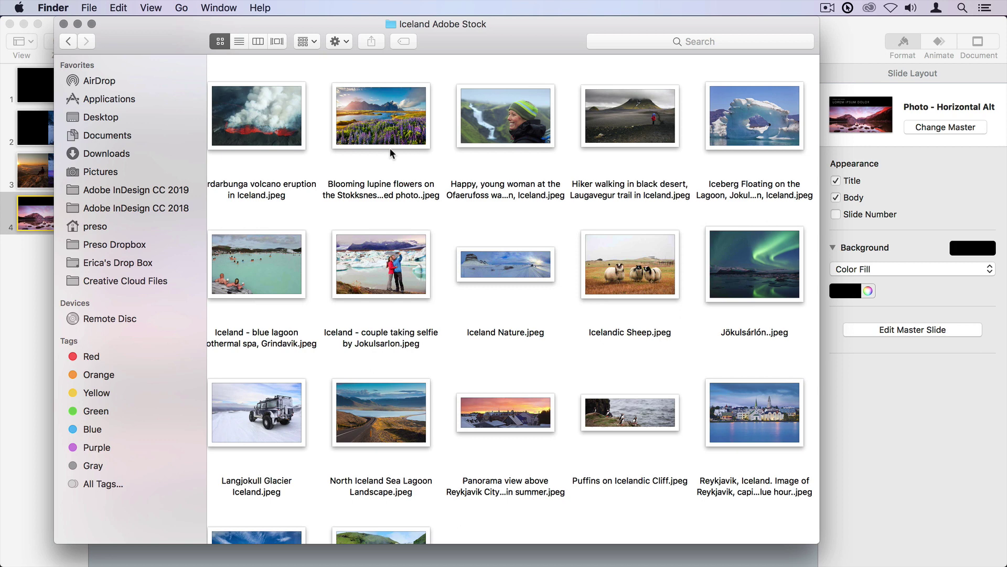
left_click_drag(389, 123, 419, 314)
key("super+Tab")
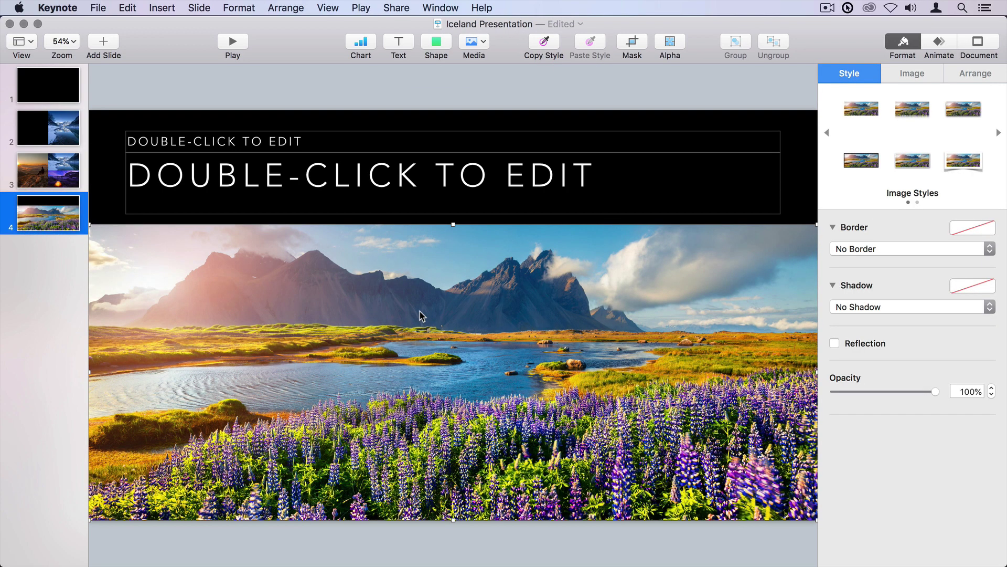
key("super+z")
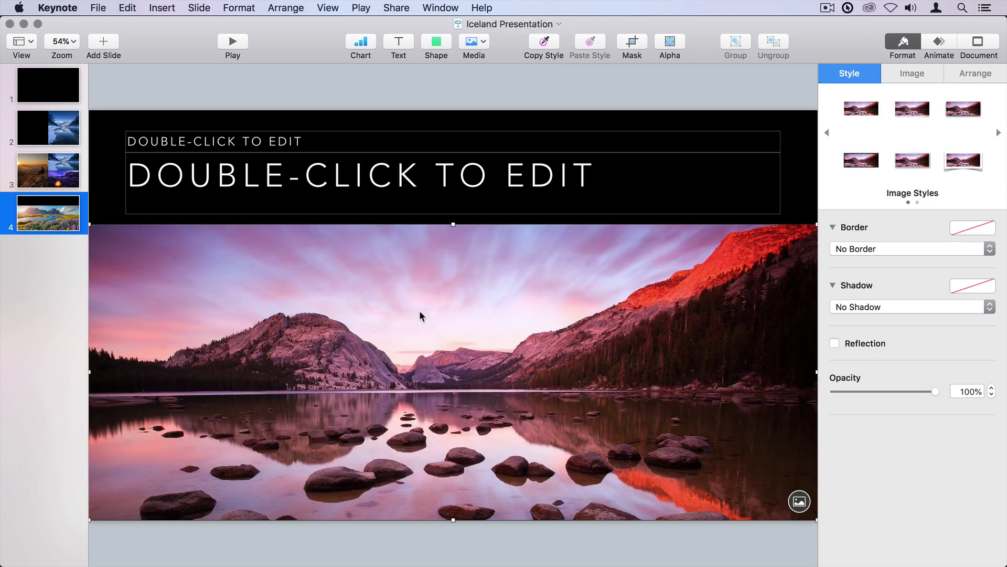
left_click_drag(420, 310, 795, 516)
left_click(29, 176)
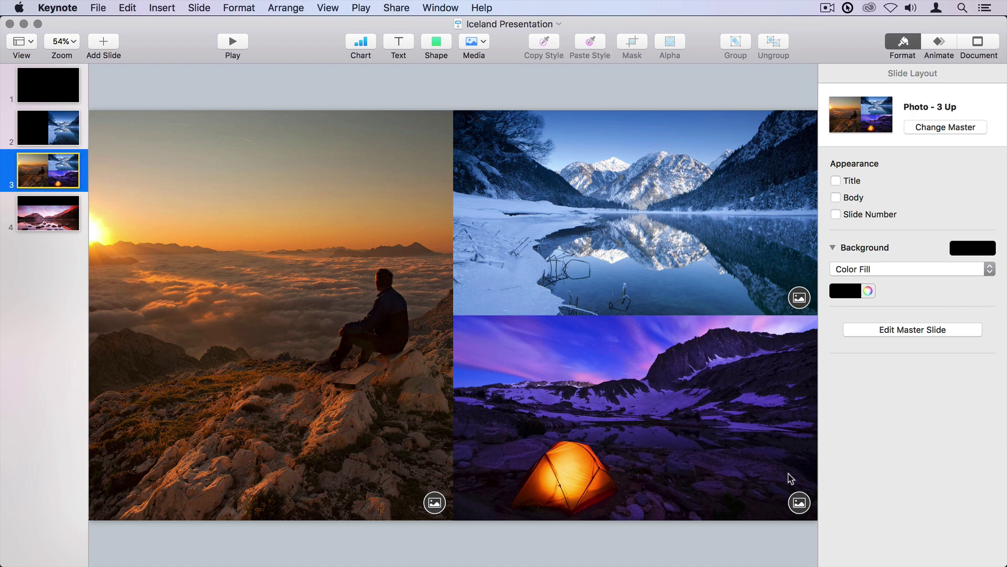
Change slide 4's master to the Photo - 3 Up layout.
left_click(45, 215)
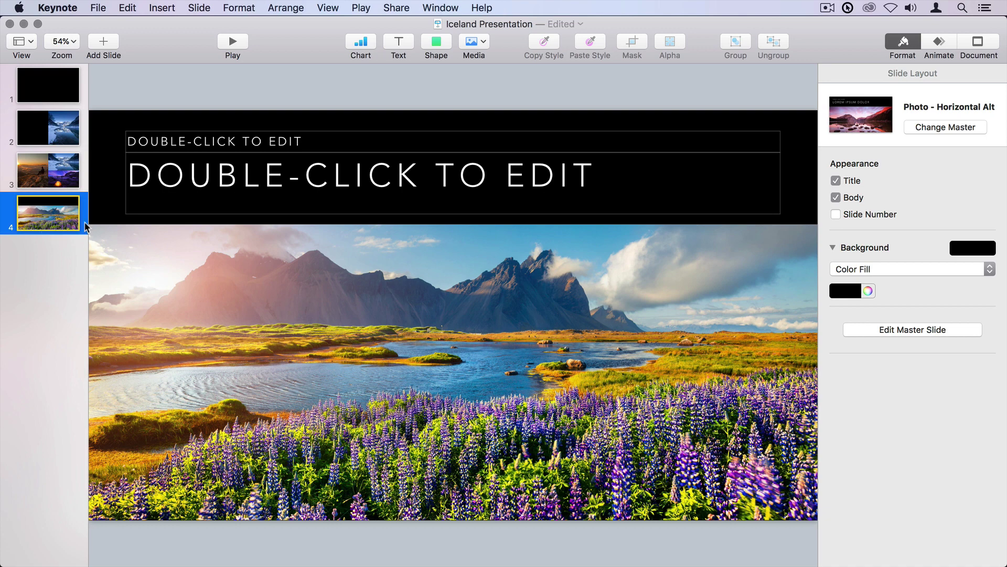
left_click(930, 130)
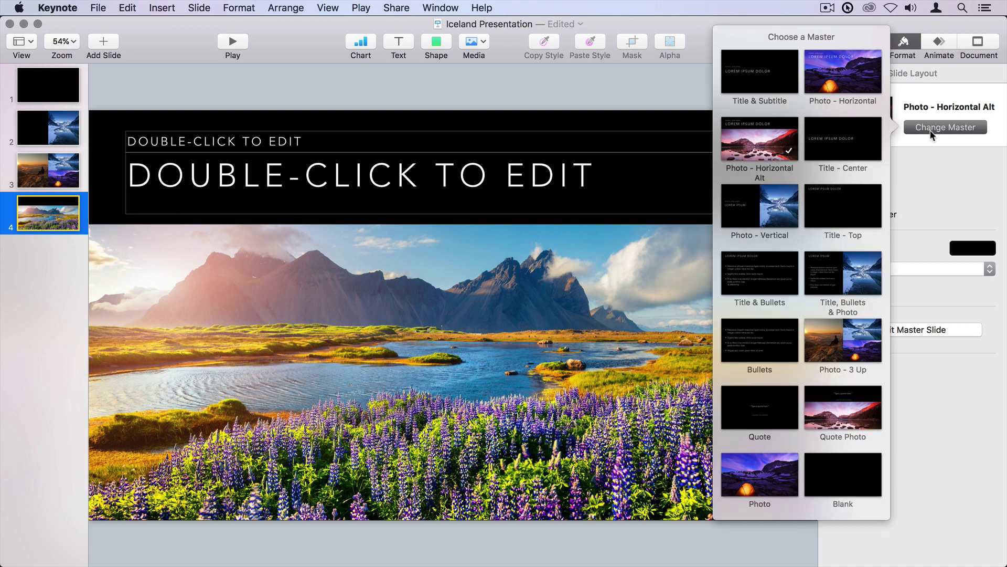
left_click(852, 347)
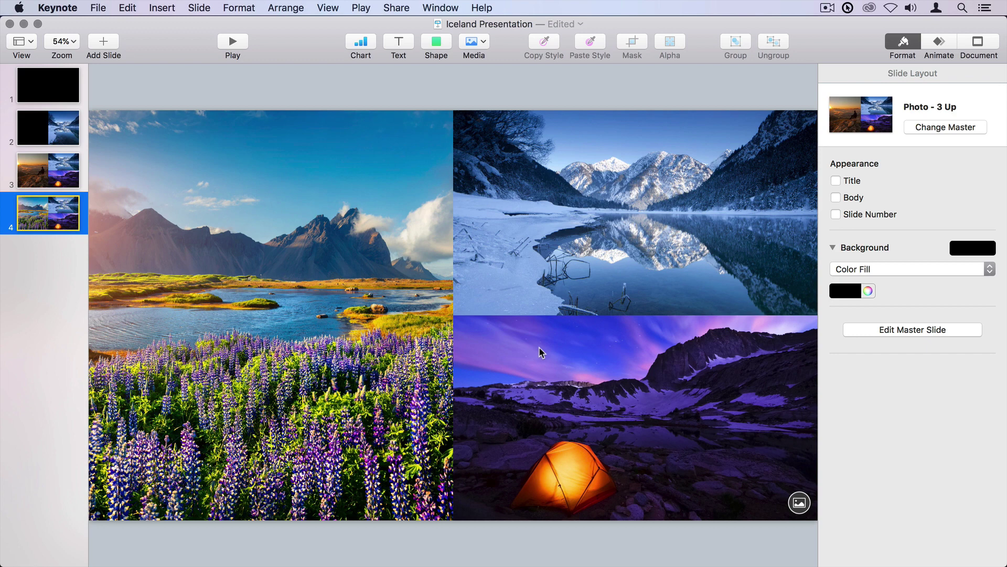
Undo slide 4's layout change, then check the Photo - 3 Up master's three media placeholder tags.
key("super+z")
key("super+z")
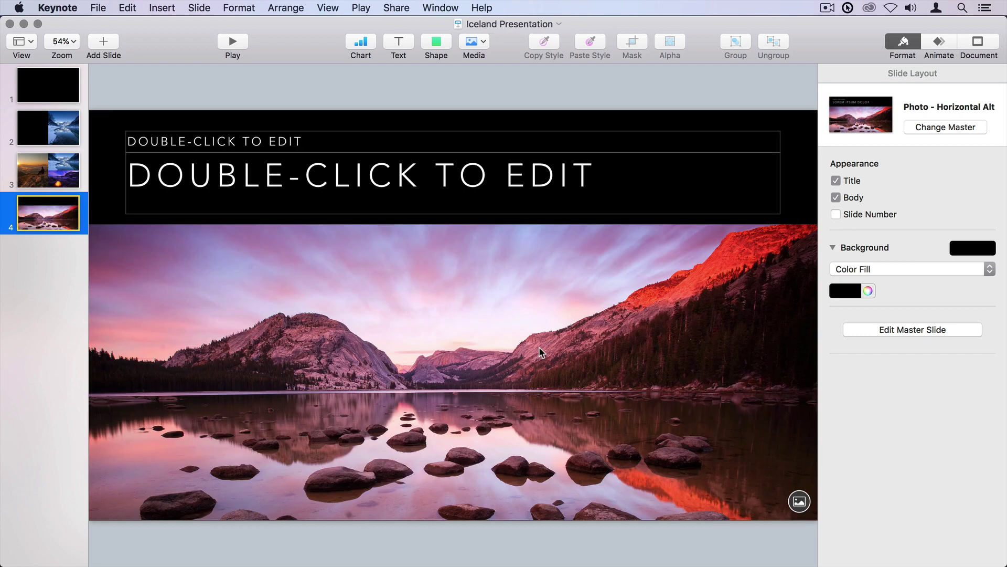
left_click(52, 178)
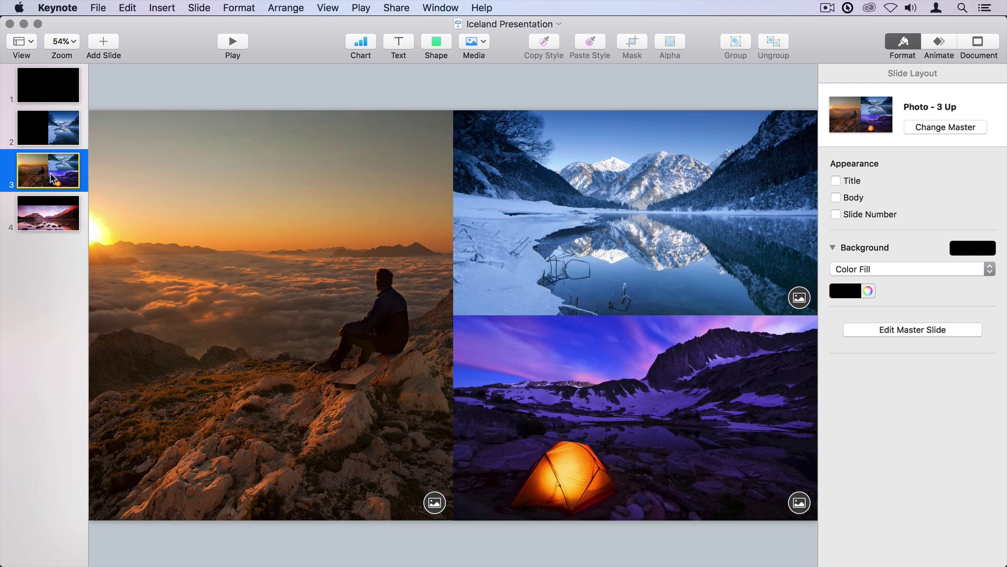
left_click(917, 329)
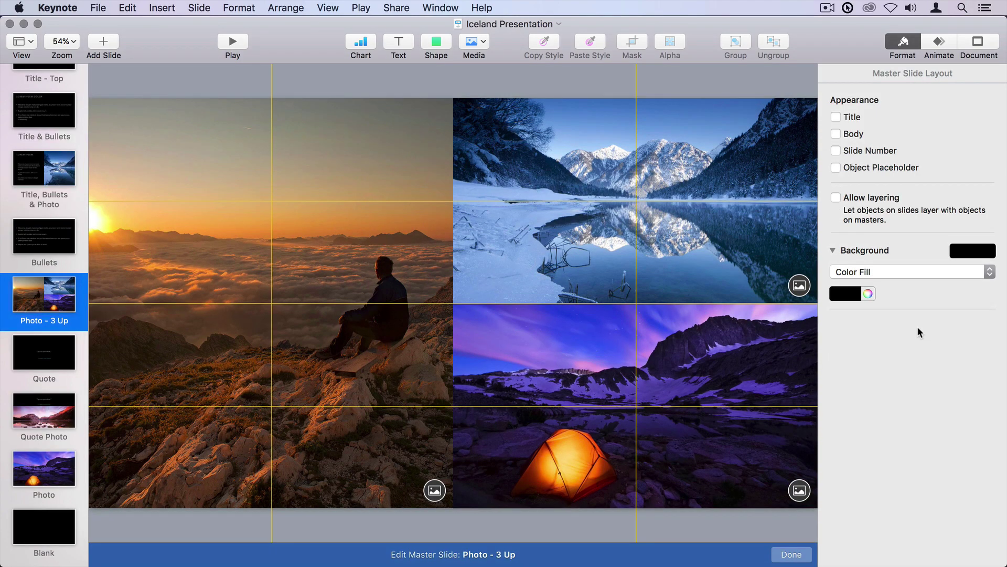
left_click(411, 337)
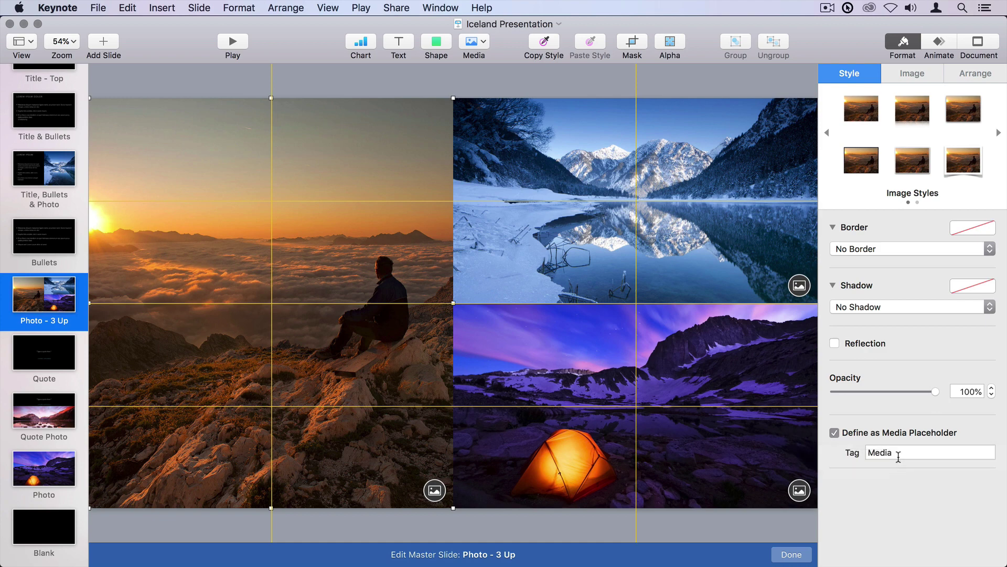
left_click(579, 239)
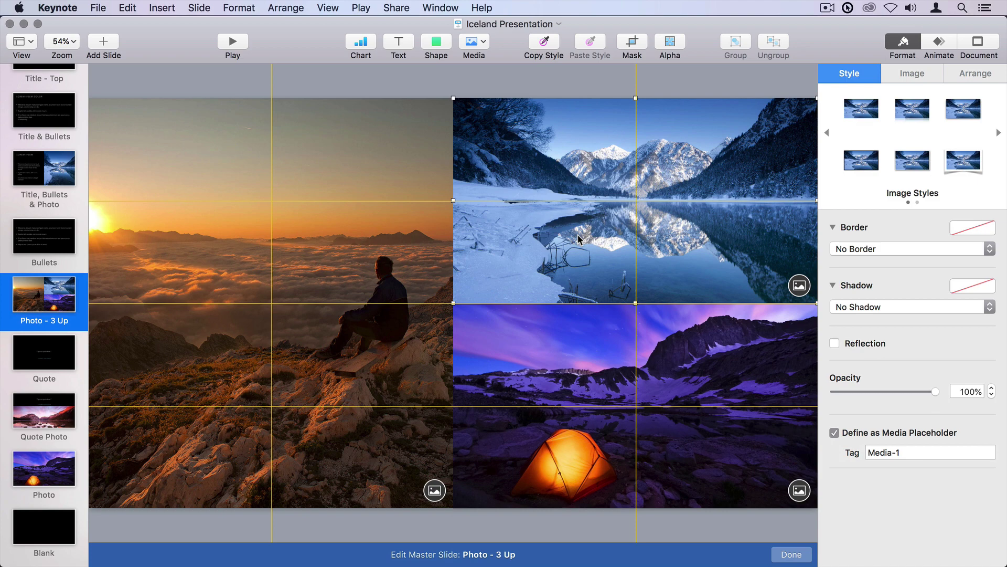
left_click(588, 366)
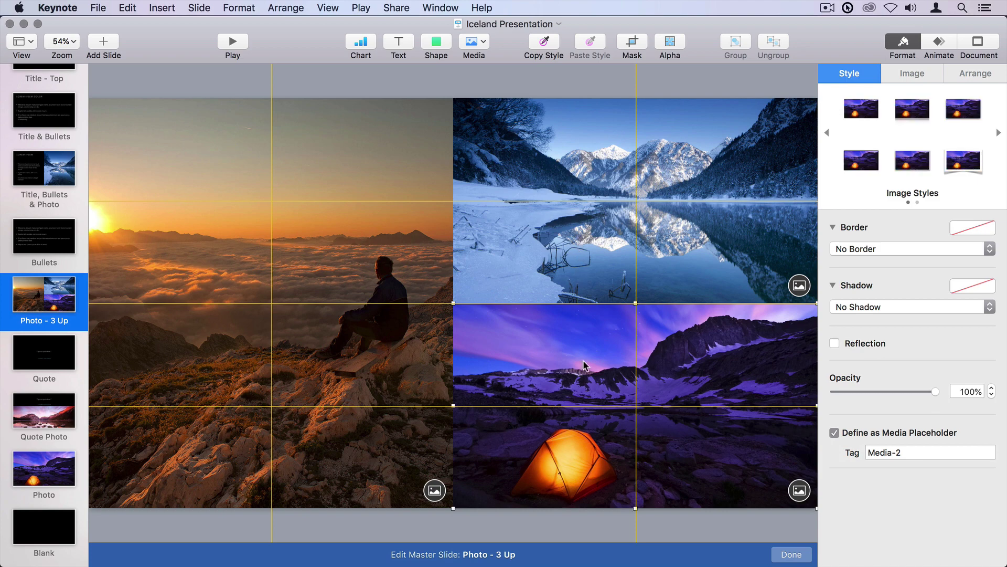
left_click(791, 554)
left_click(57, 215)
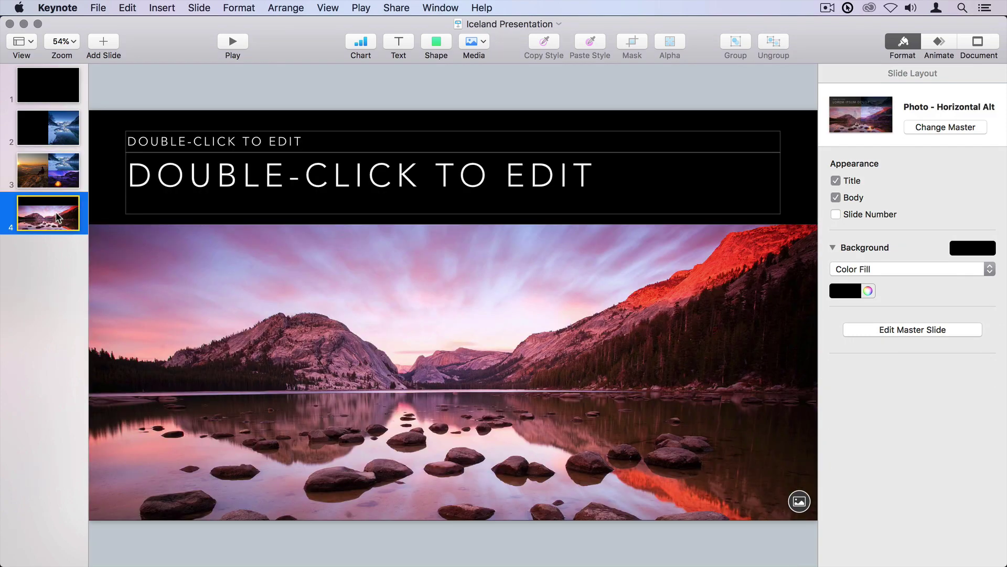
left_click(890, 328)
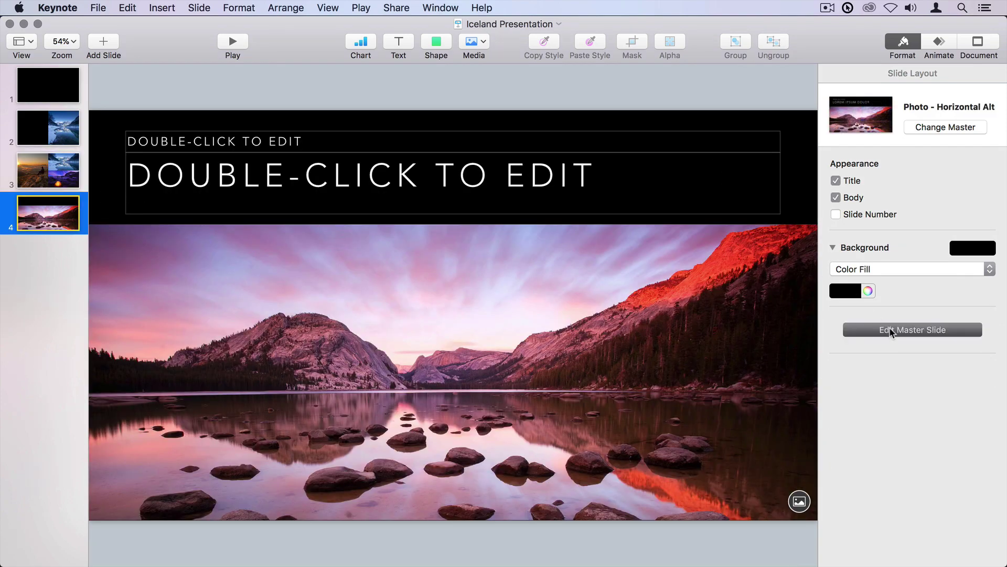
left_click(748, 398)
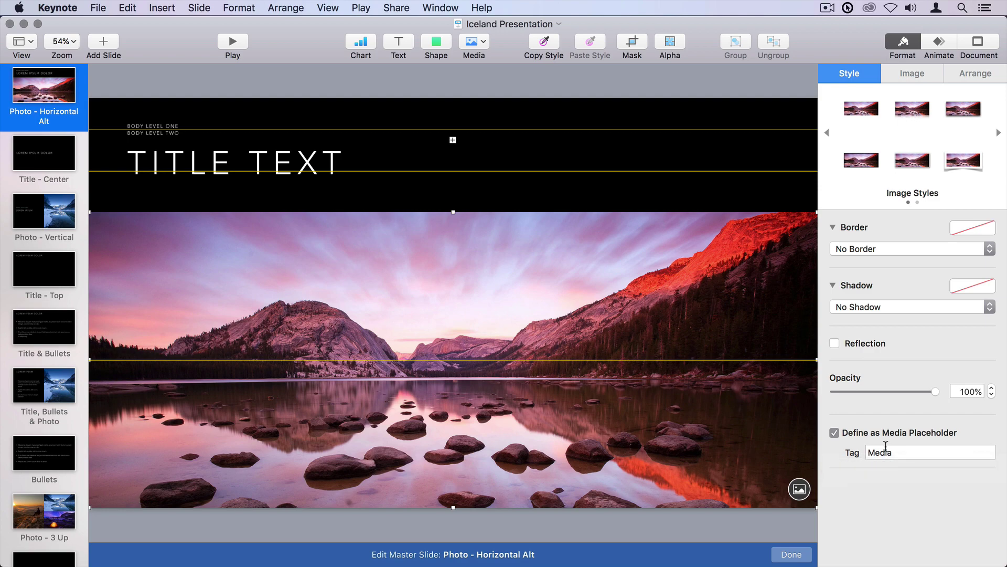
Duplicate the Blank master slide.
left_click(792, 554)
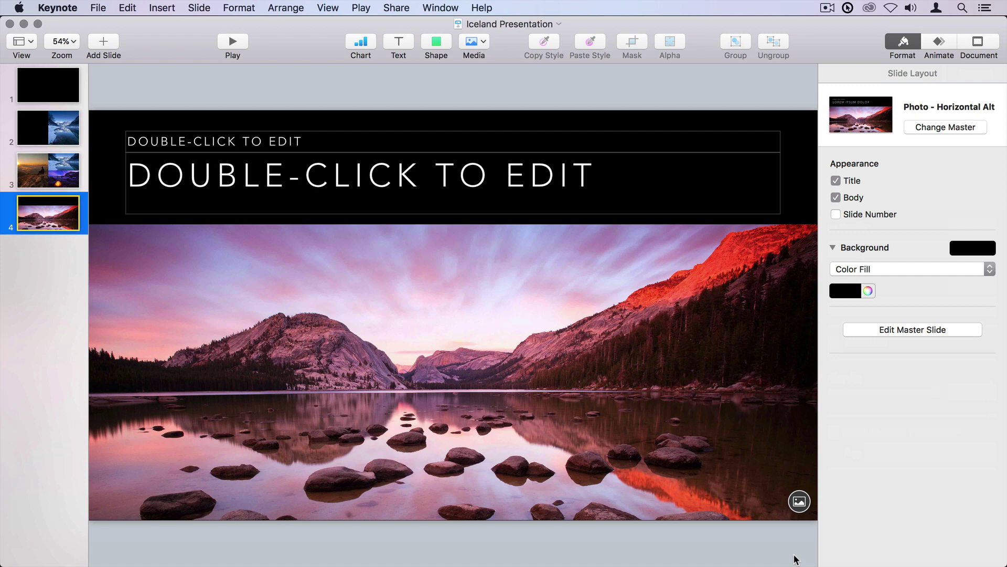
left_click(891, 329)
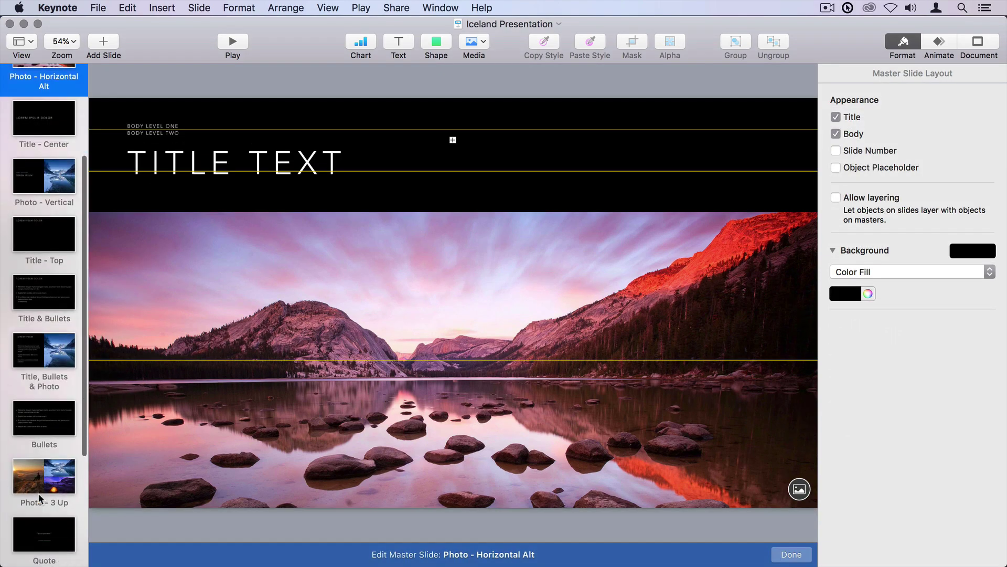
scroll(39, 493, "down", 5)
scroll(39, 496, "down", 2)
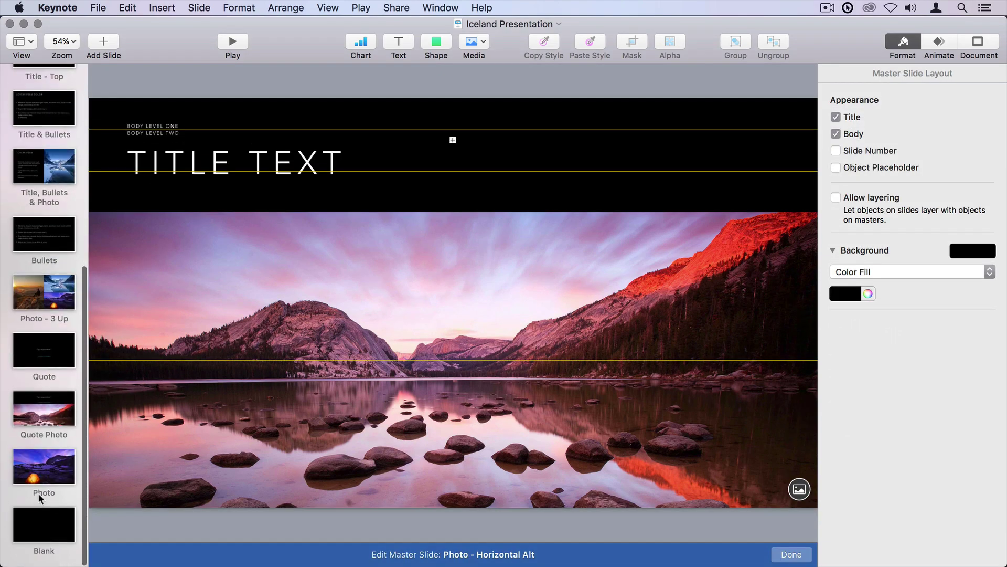
left_click(42, 529)
right_click(42, 531)
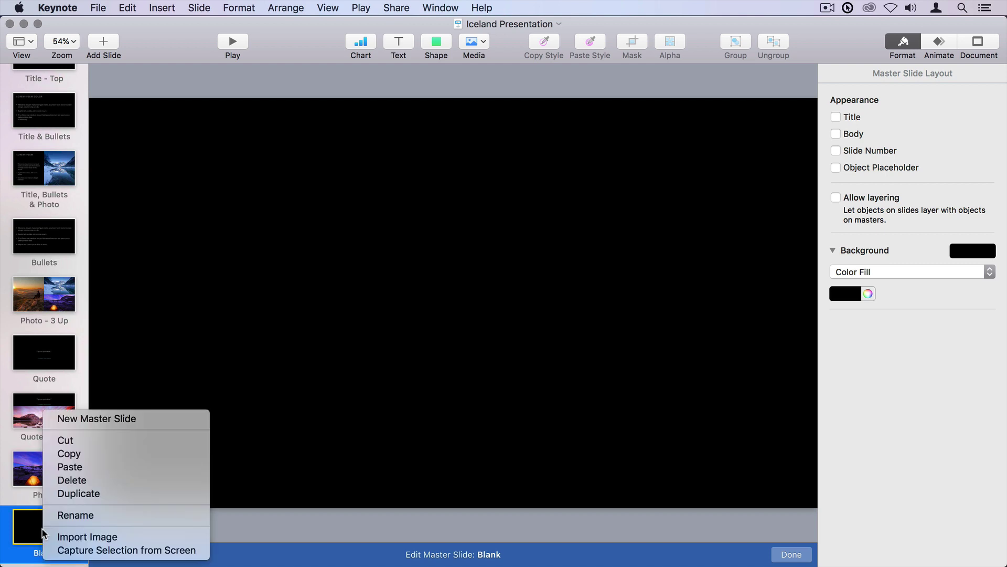
left_click(67, 493)
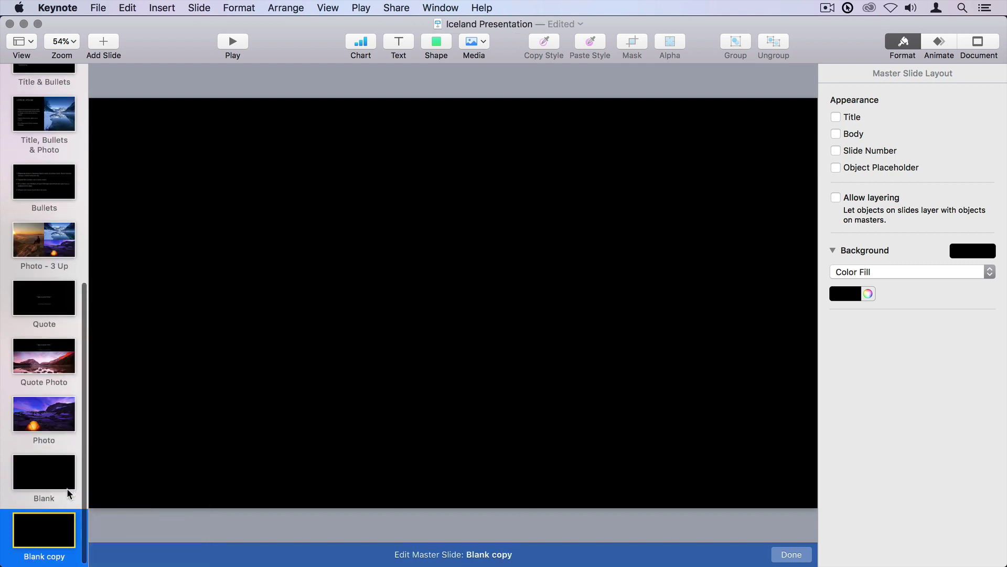
Rename the copied Blank master to '3 grid'.
double_click(48, 554)
type("3 grid")
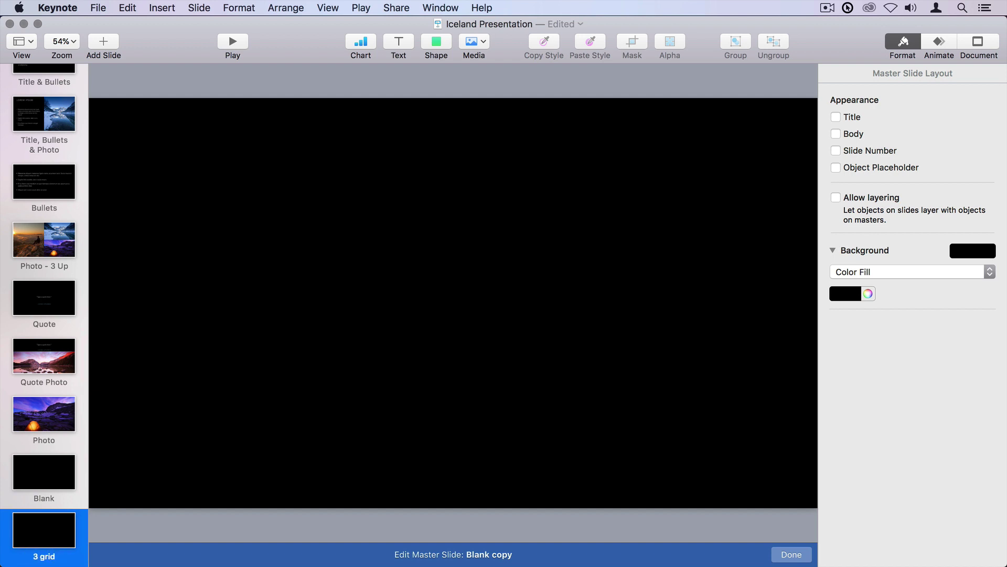
key("Return")
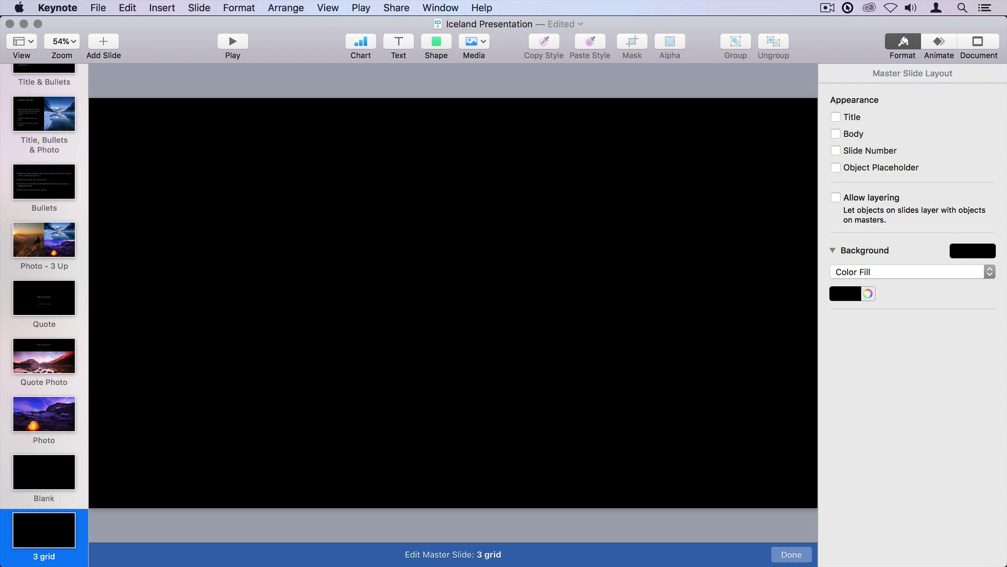
Insert the couple selfie, Reykjavik and blooming lupine photos onto the 3 grid master.
key("shift+super+v")
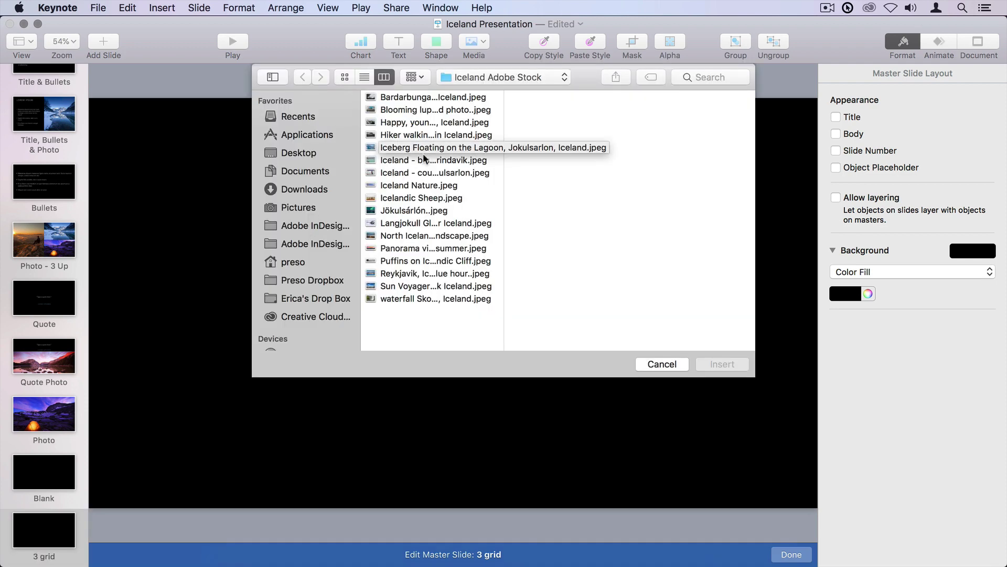
left_click(425, 174)
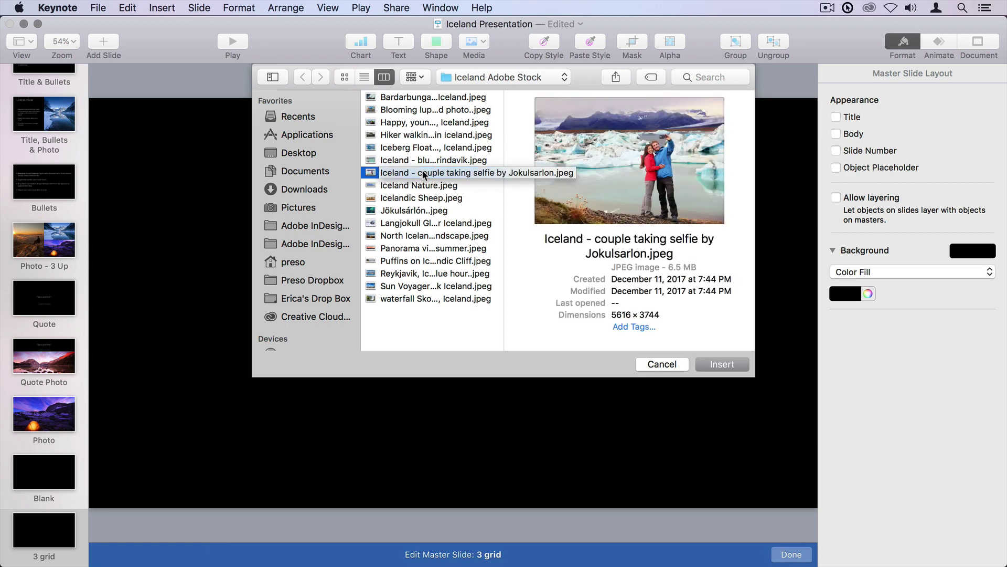
left_click(416, 274, "super")
left_click(450, 109, "super")
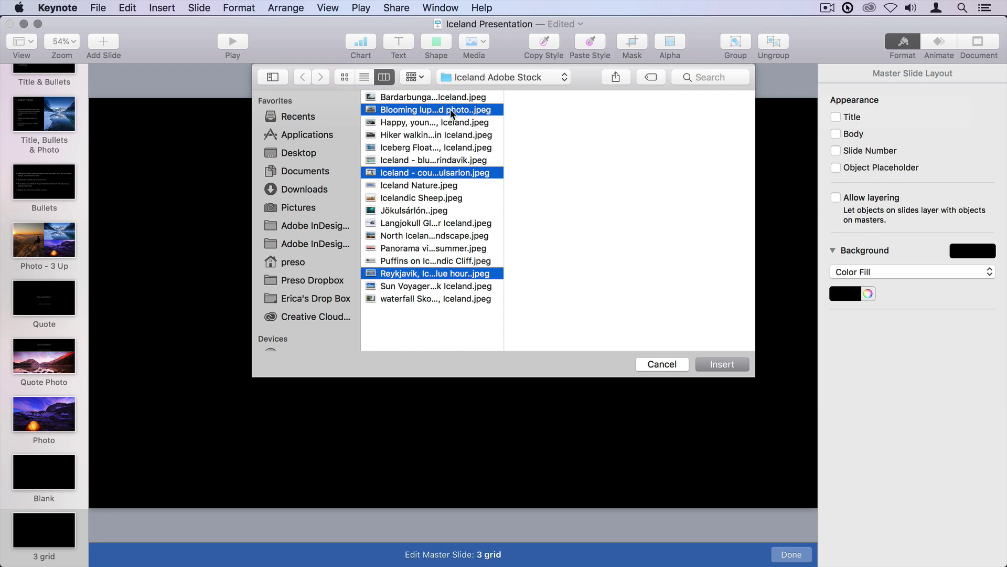
left_click(719, 362)
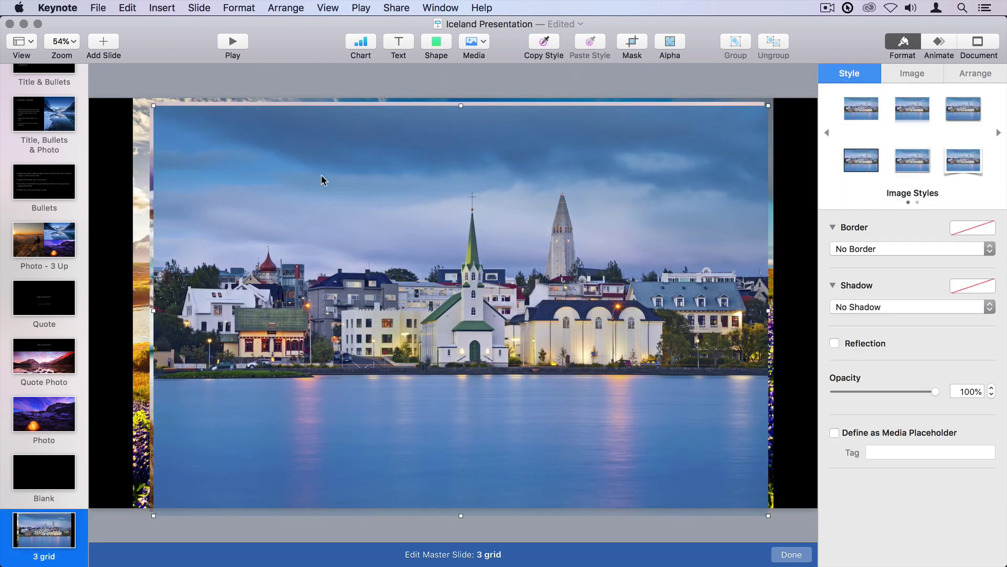
Arrange the photos: couple top left, lupine bottom left, Reykjavik filling the right half.
left_click_drag(153, 105, 397, 268)
left_click_drag(768, 506, 422, 265)
left_click_drag(262, 183, 240, 199)
left_click_drag(495, 190, 322, 371)
left_click_drag(582, 388, 608, 300)
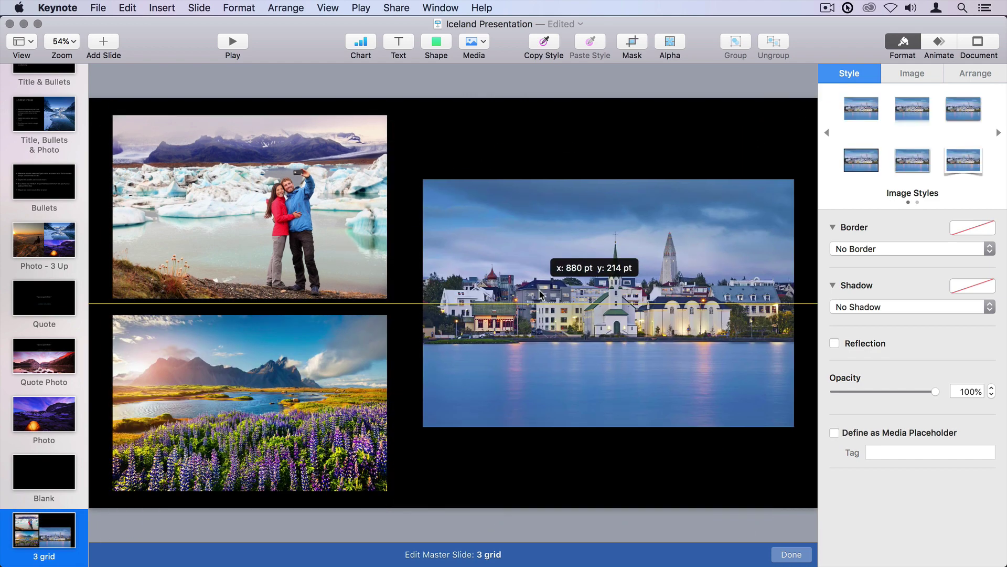
Define the couple, lupine and Reykjavik photos as media placeholders, then exit master editing.
left_click(496, 84)
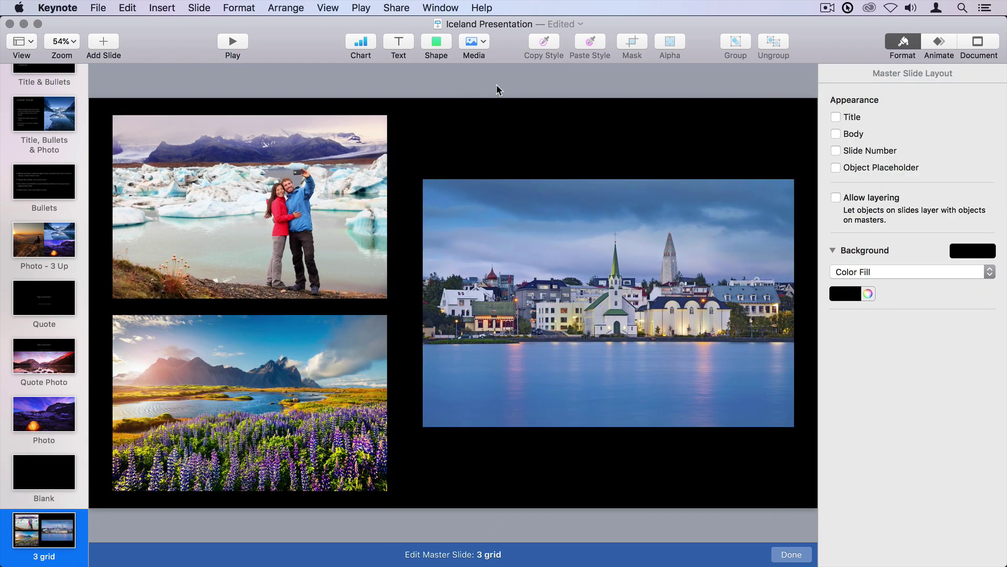
left_click(332, 248)
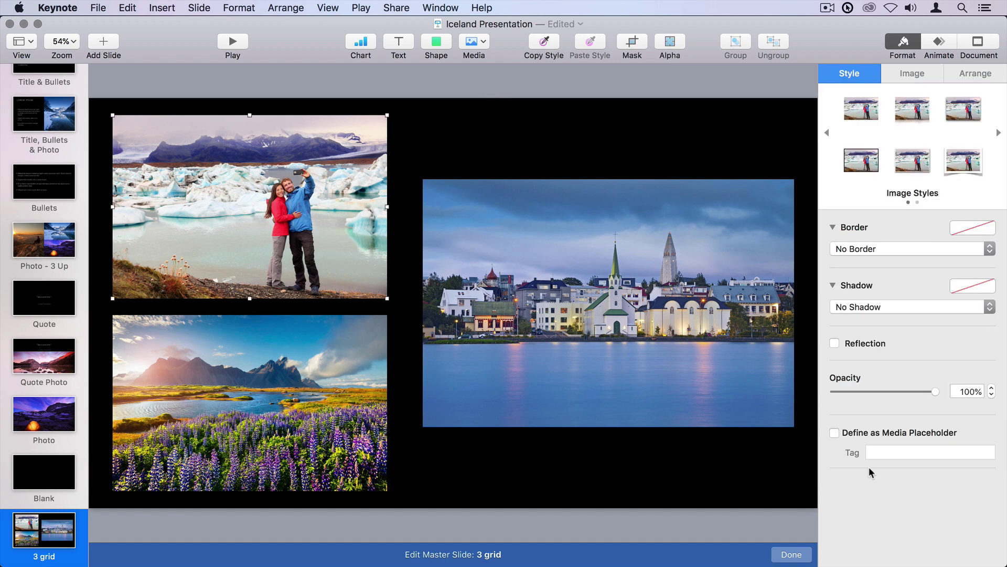
left_click(834, 434)
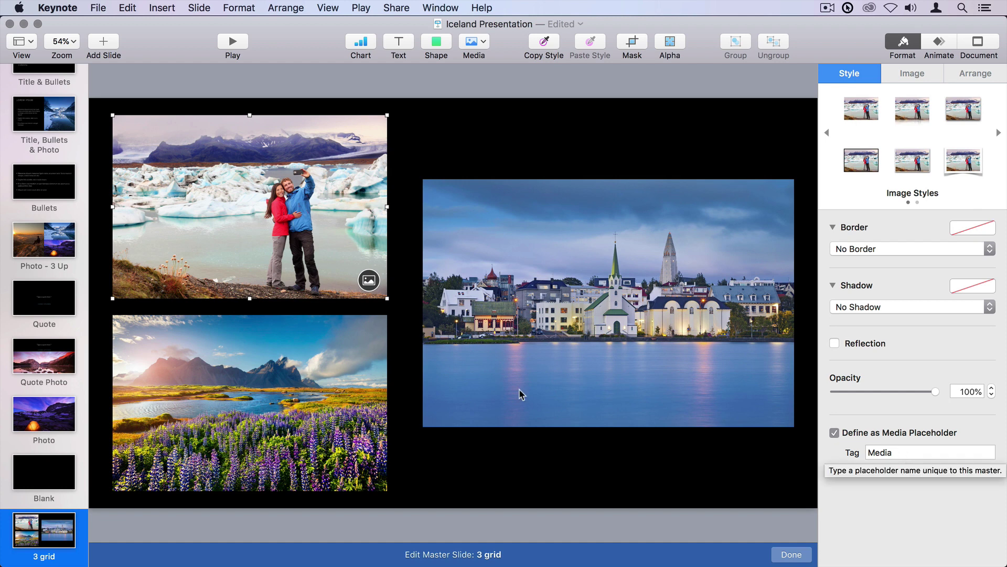
left_click(346, 434)
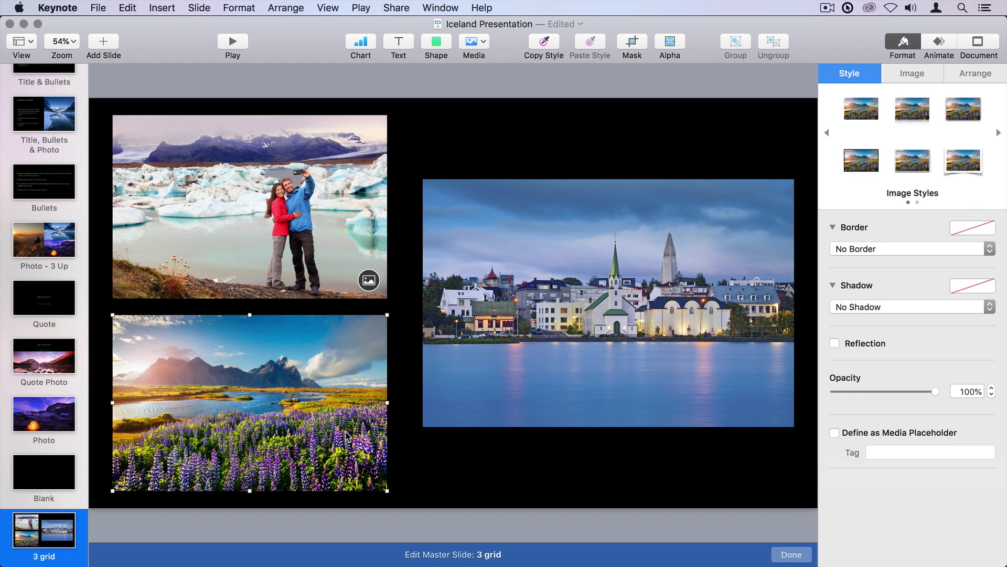
left_click(834, 434)
left_click(725, 373)
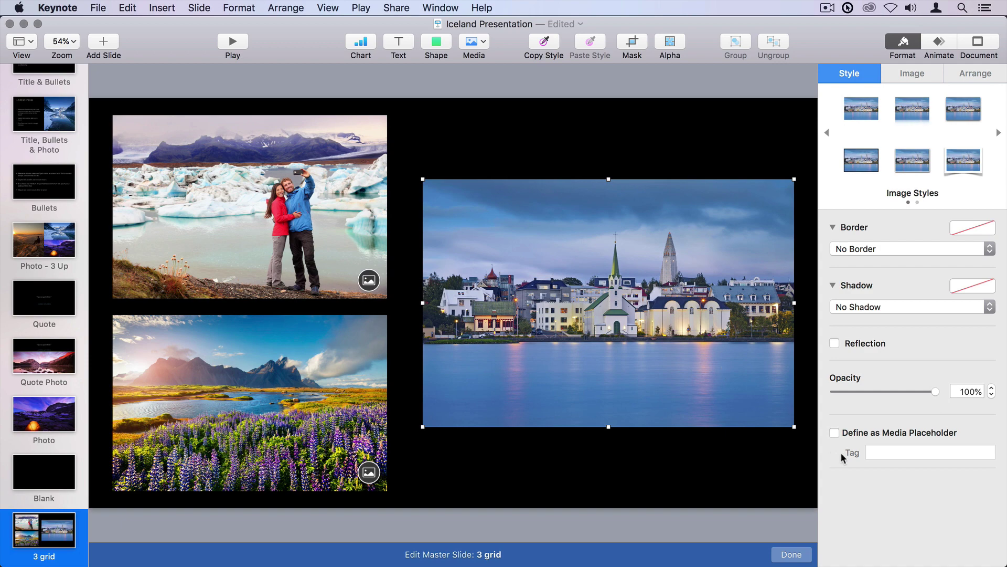
left_click(834, 433)
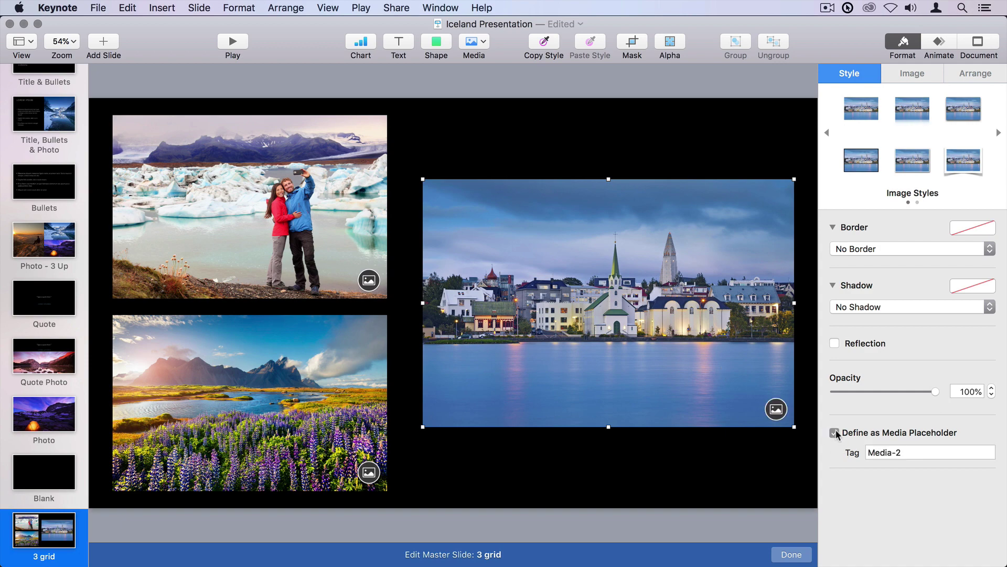
left_click(792, 554)
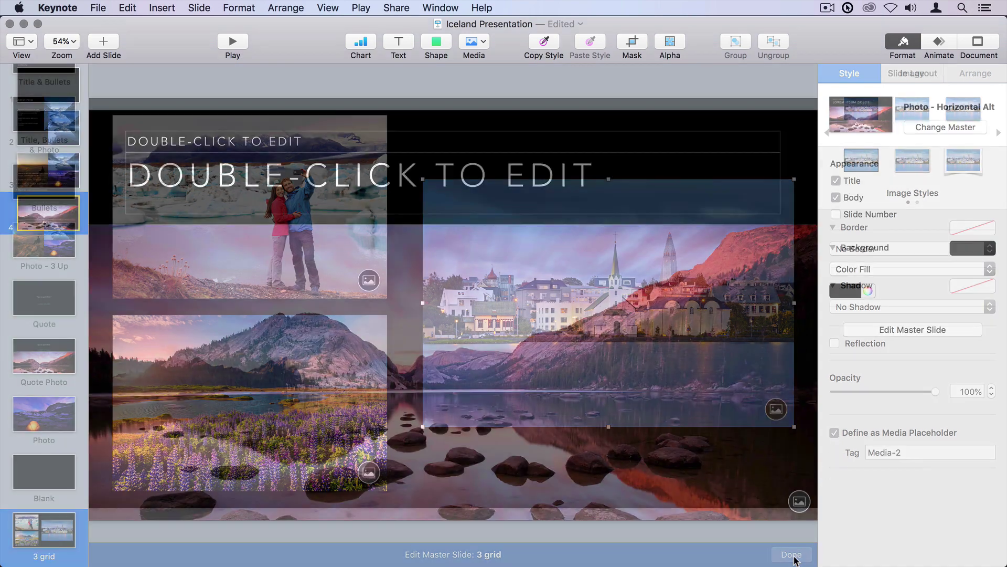
Apply the 3 grid master to slide 3.
left_click(46, 169)
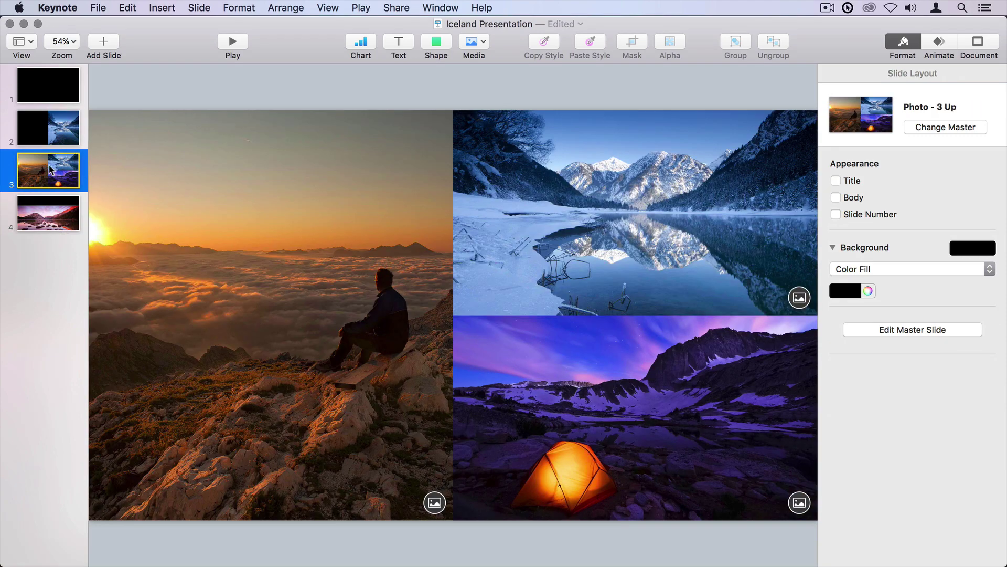
left_click(964, 130)
scroll(798, 444, "down", 5)
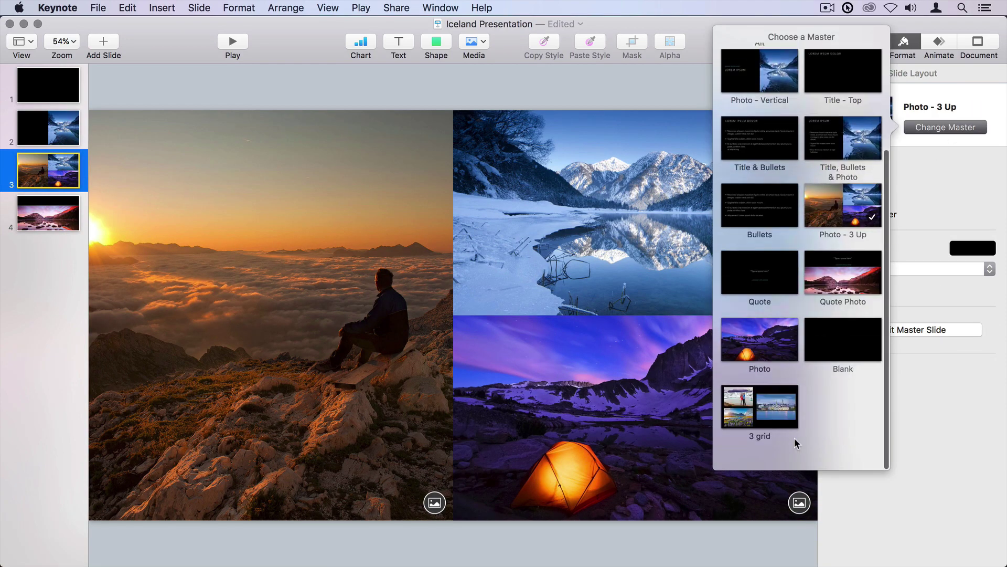
left_click(754, 433)
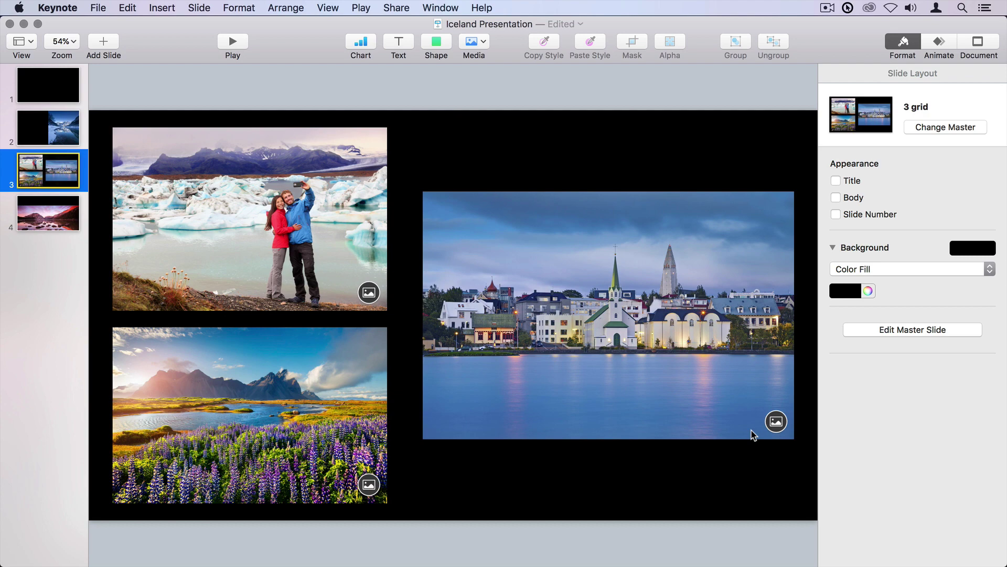
Drop the Icelandic Sheep photo into the right placeholder and the road photo top left.
key("super+Tab")
left_click(622, 260)
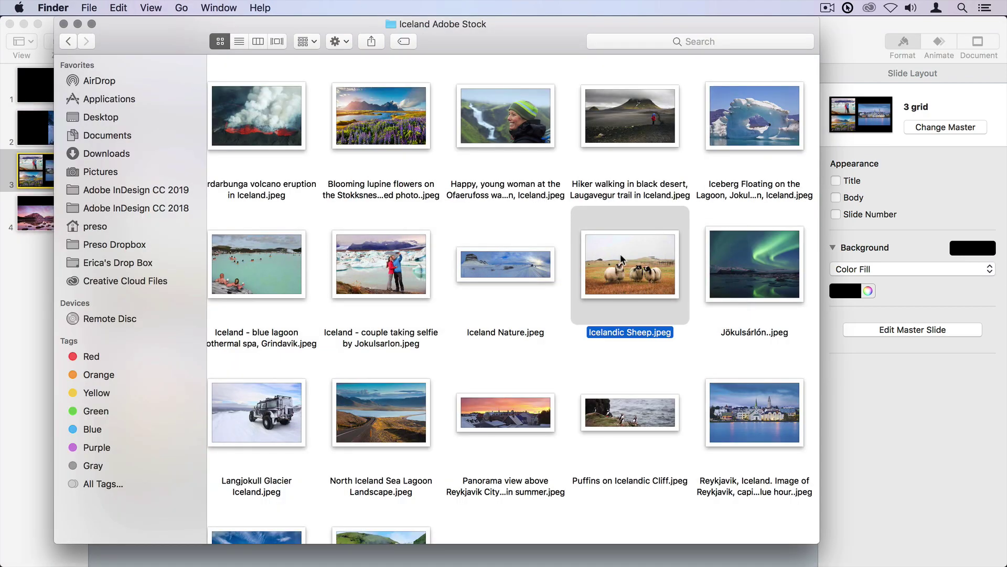
left_click_drag(622, 260, 540, 260)
key("super+Tab")
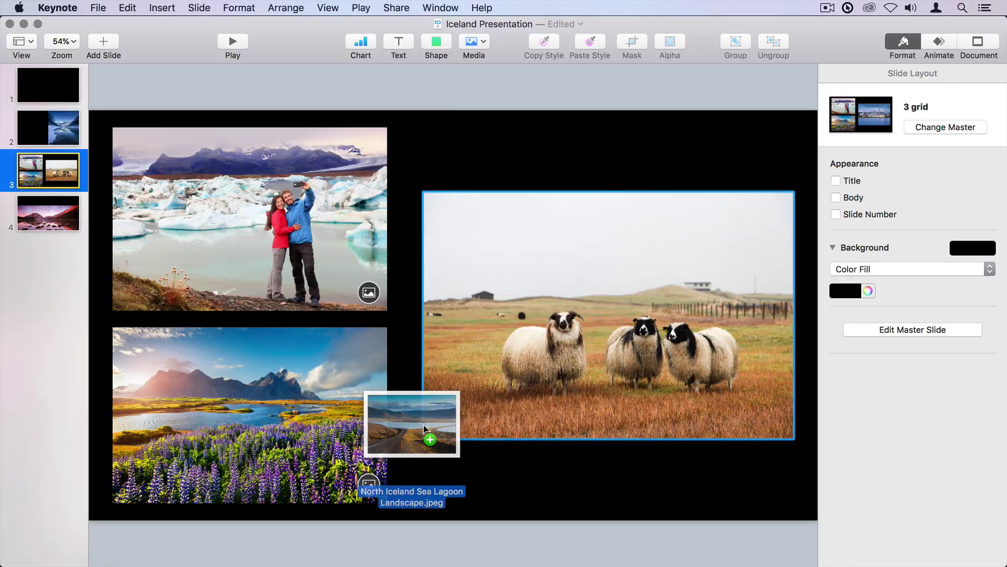
left_click_drag(407, 420, 287, 240)
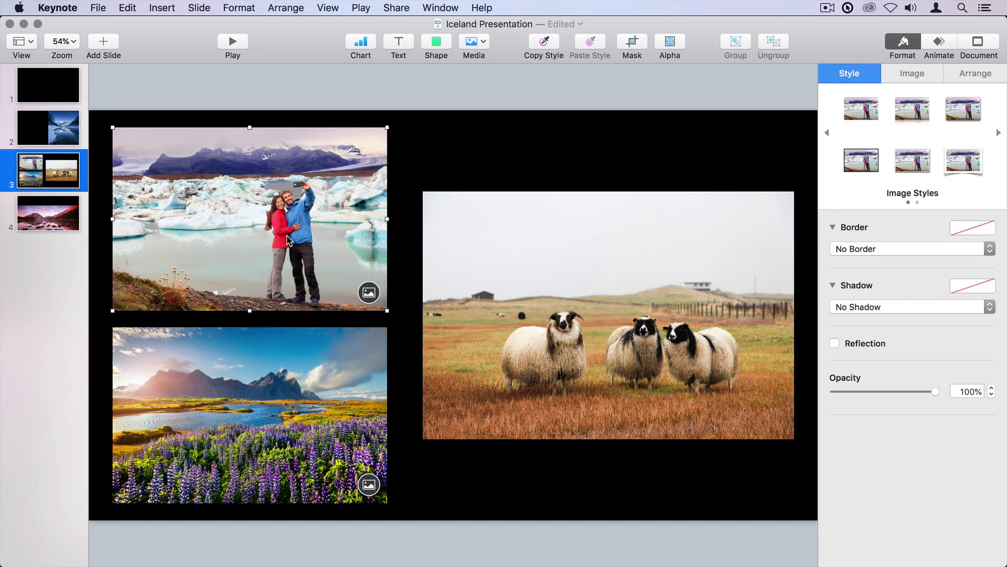
Switch slide 3 to the Quote Photo master.
left_click(39, 162)
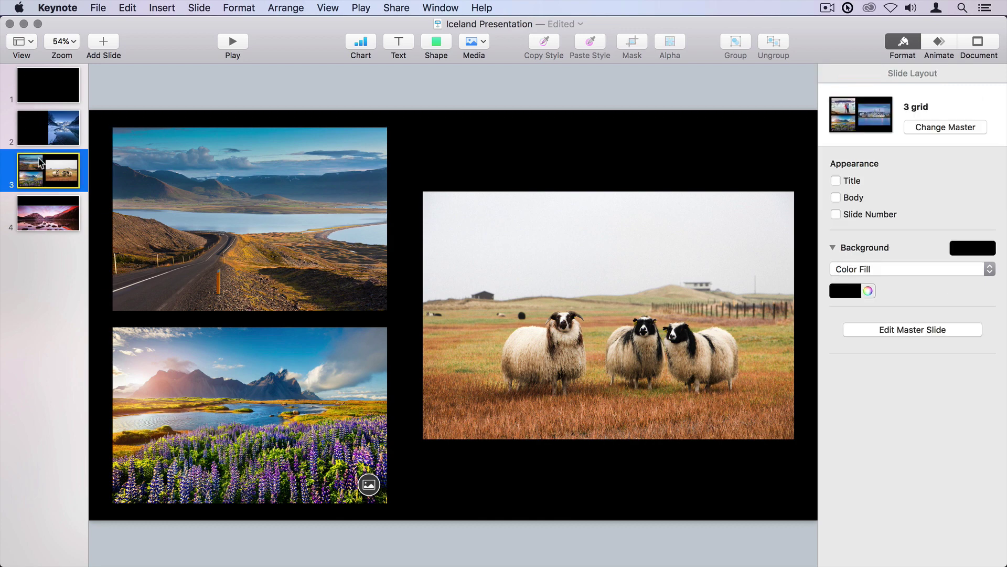
left_click(946, 126)
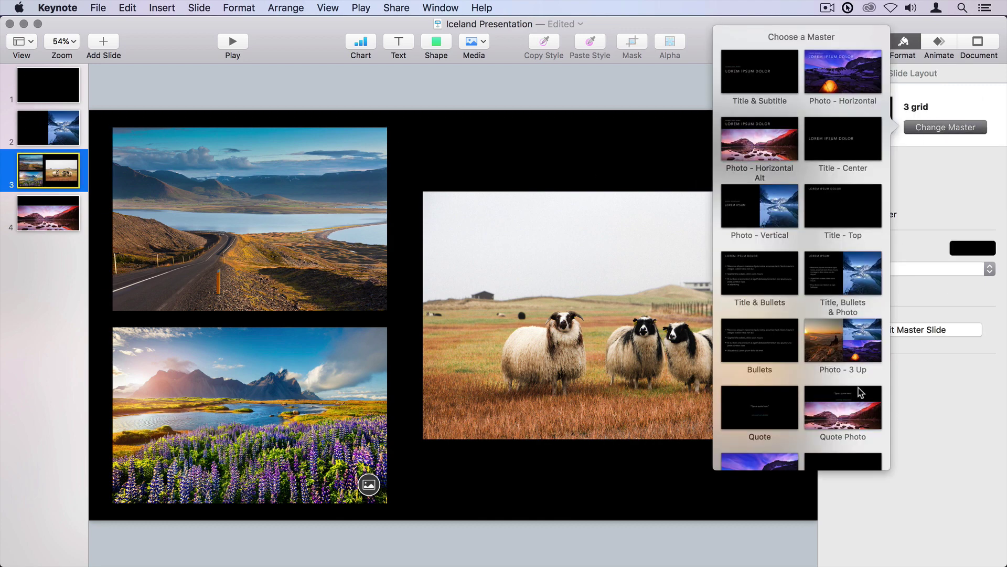
scroll(861, 393, "down", 5)
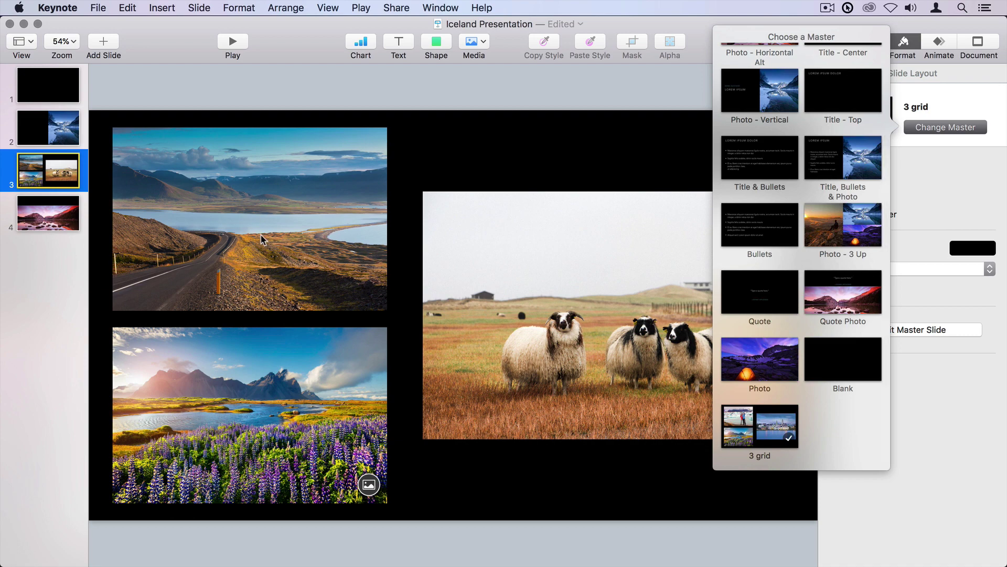
left_click(851, 298)
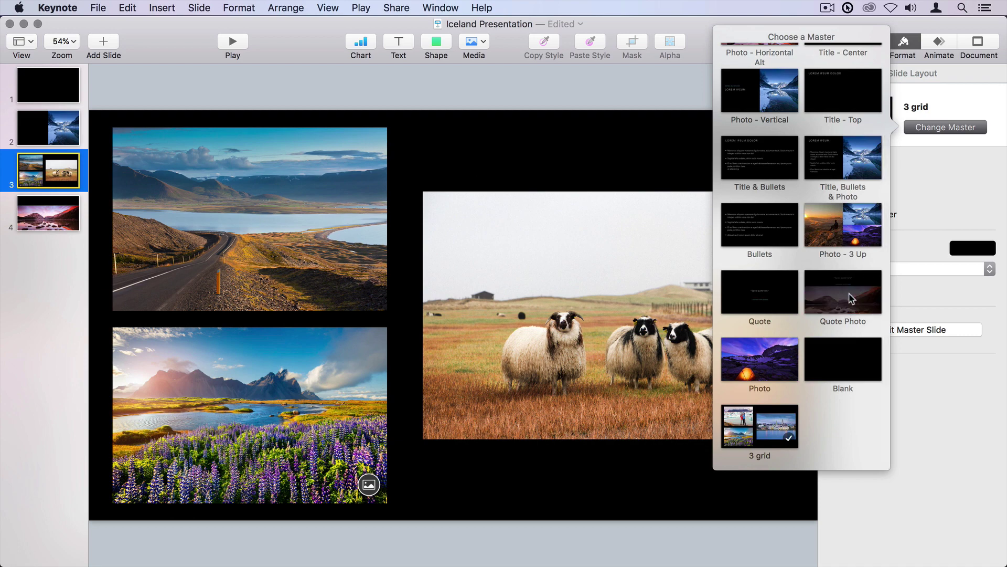